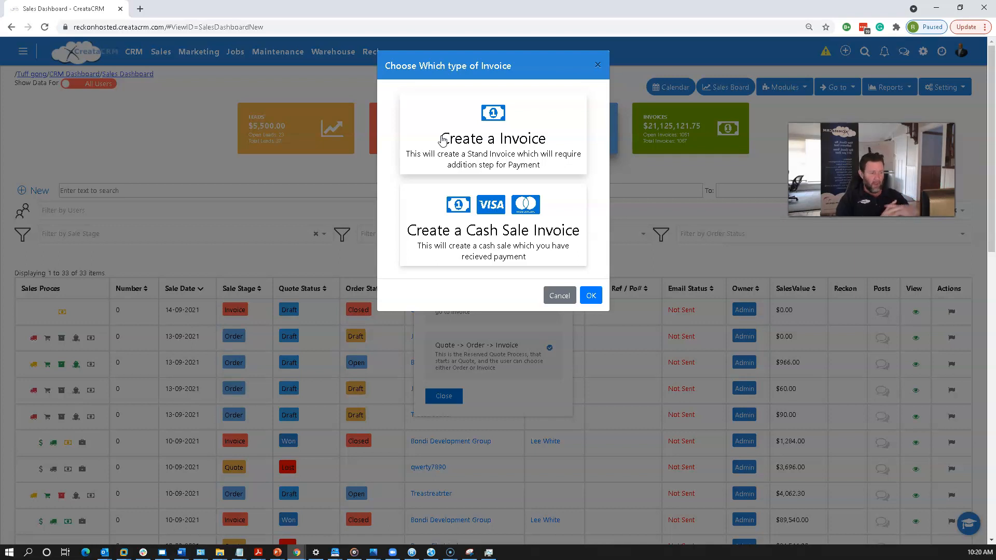
Dismiss the new sale dialogs and open the admin Sales Settings to check the default cash sale customer
left_click(563, 296)
left_click(447, 398)
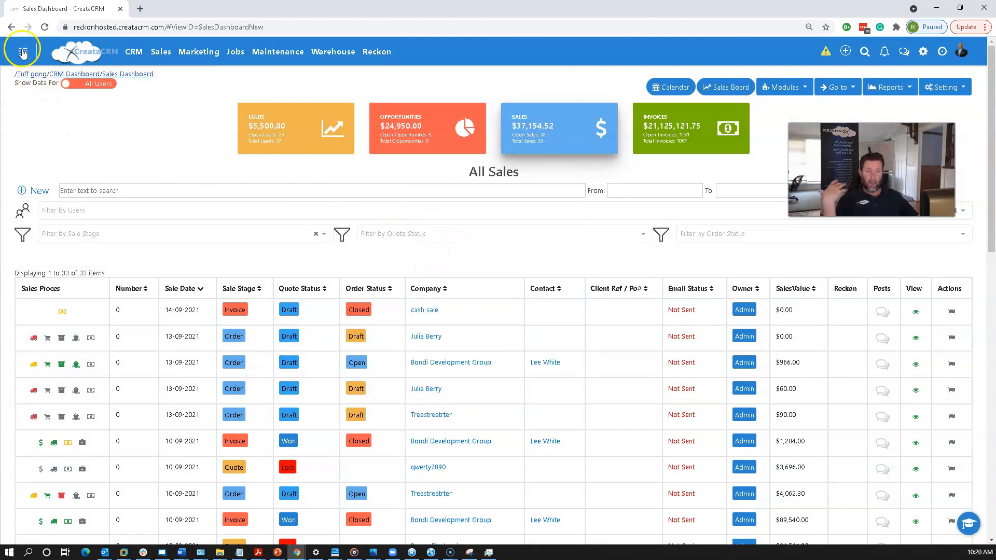
left_click(22, 48)
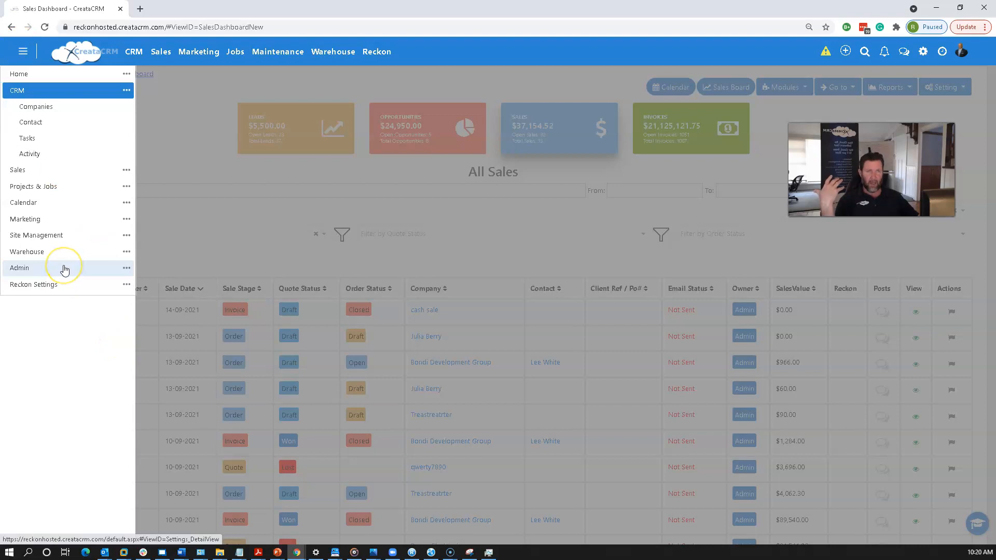
left_click(64, 270)
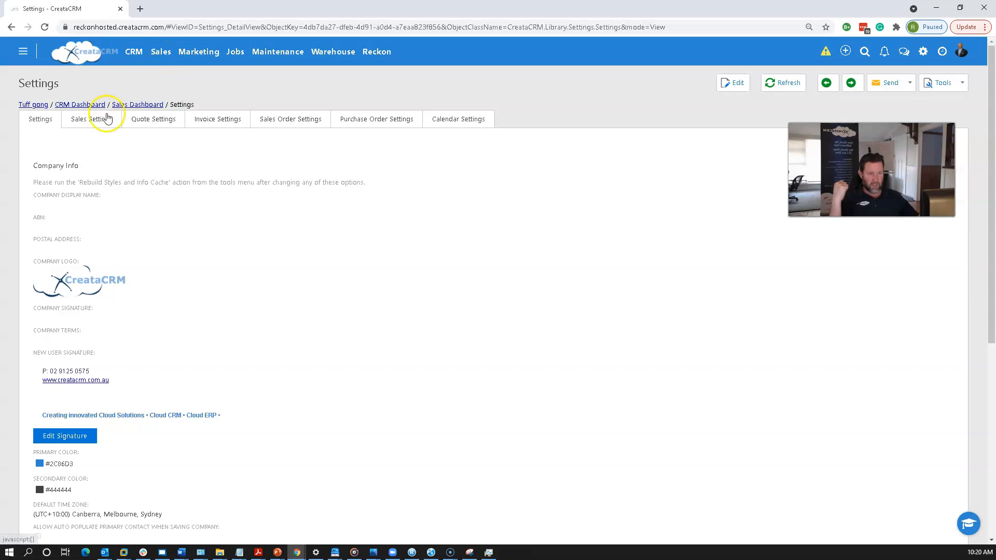
left_click(117, 125)
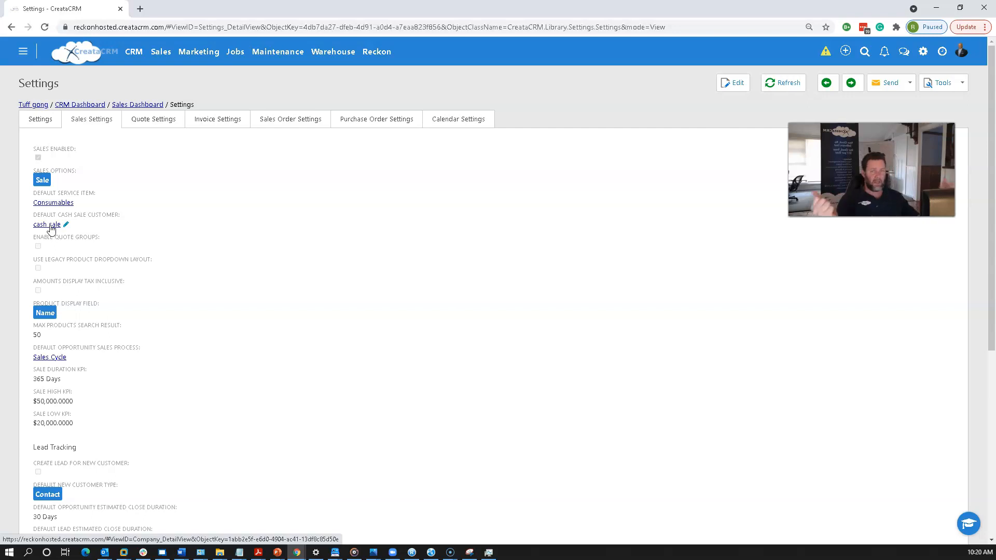
left_click(205, 287)
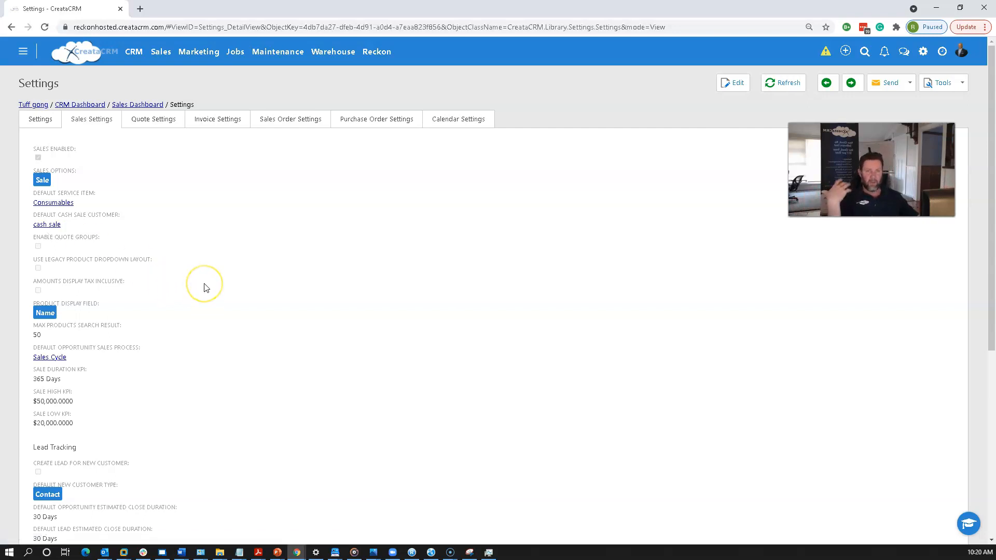
left_click(189, 273)
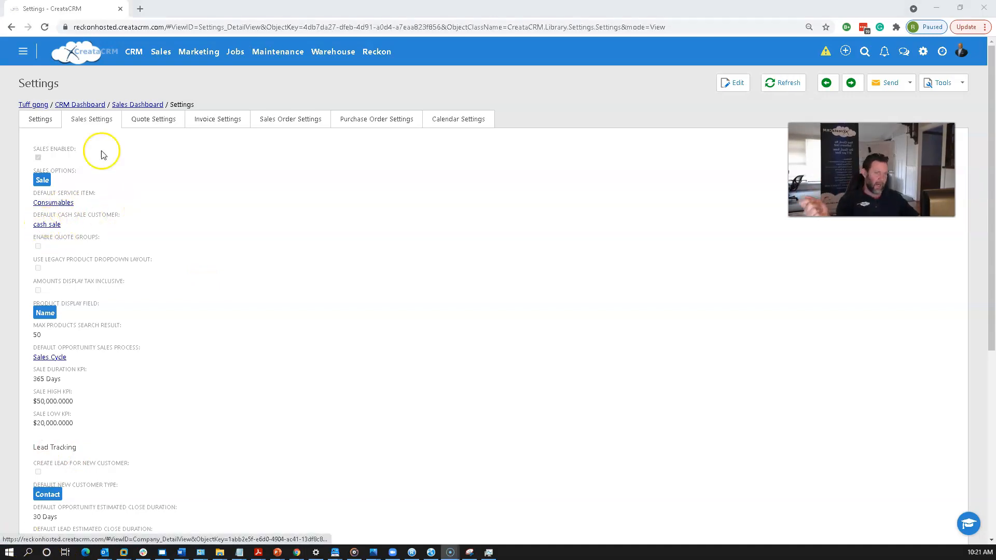
Create a new sale as a Cash Sale Invoice
left_click(161, 53)
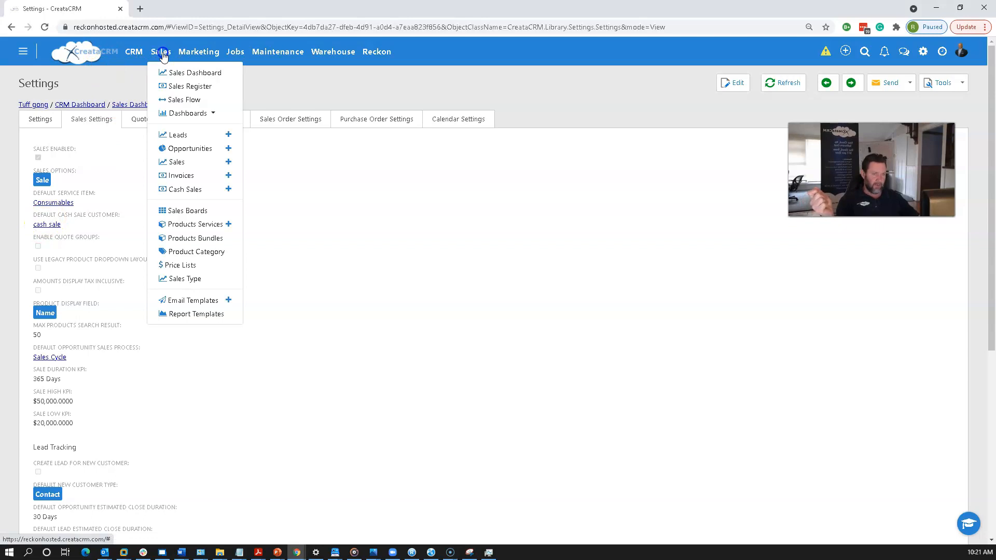
left_click(228, 161)
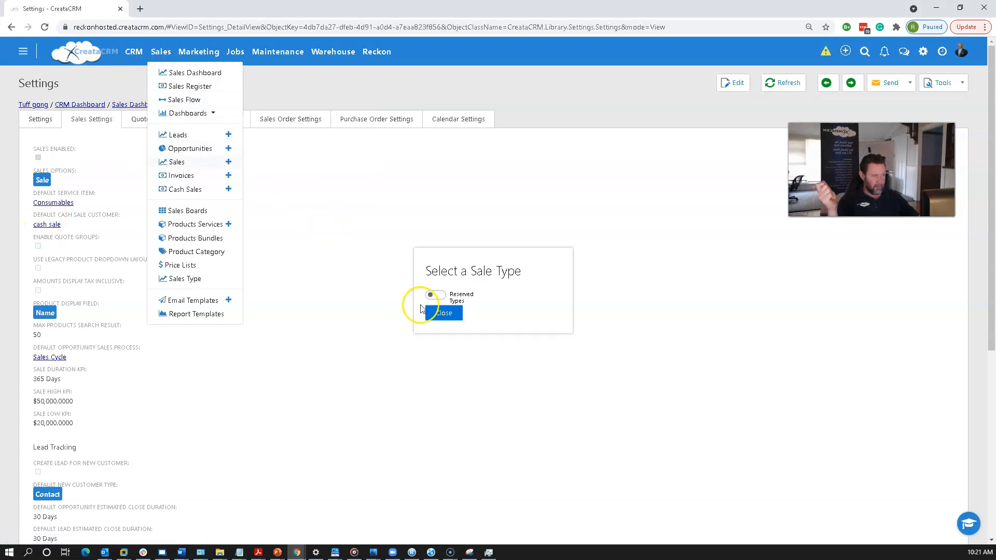
left_click(458, 238)
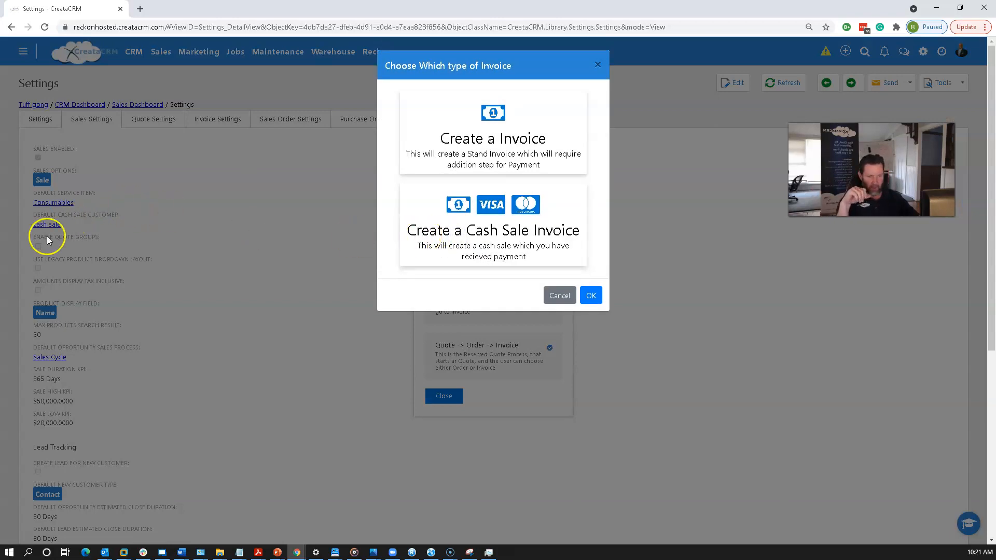
left_click(471, 243)
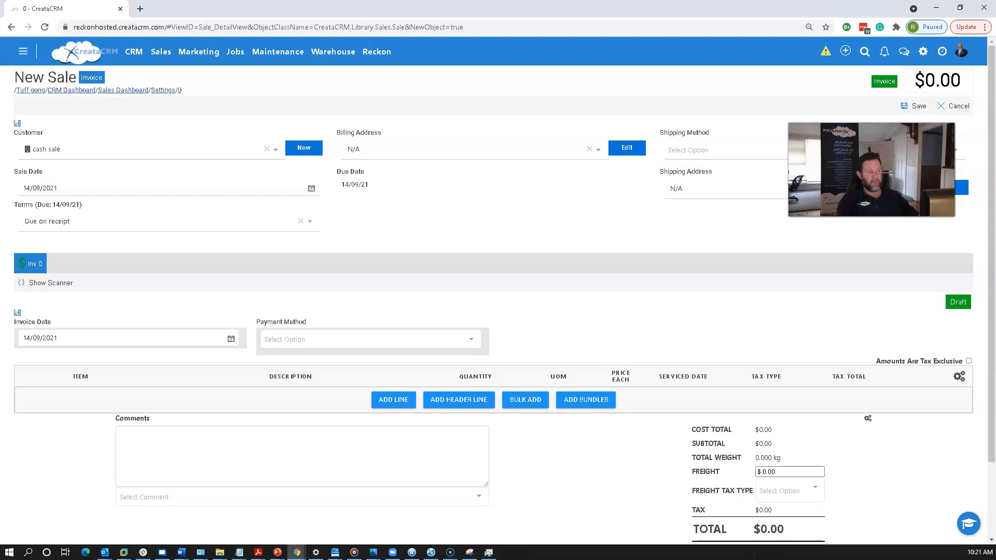
Add a line to the invoice, search for "re" and choose the Rennet Calf 125g product
left_click(398, 400)
left_click(86, 401)
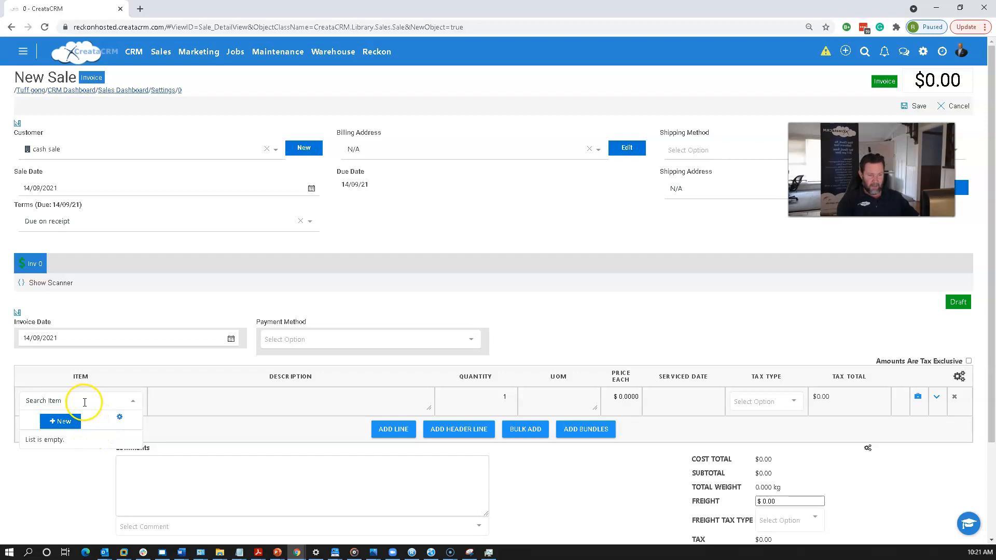
left_click(160, 402)
left_click(85, 399)
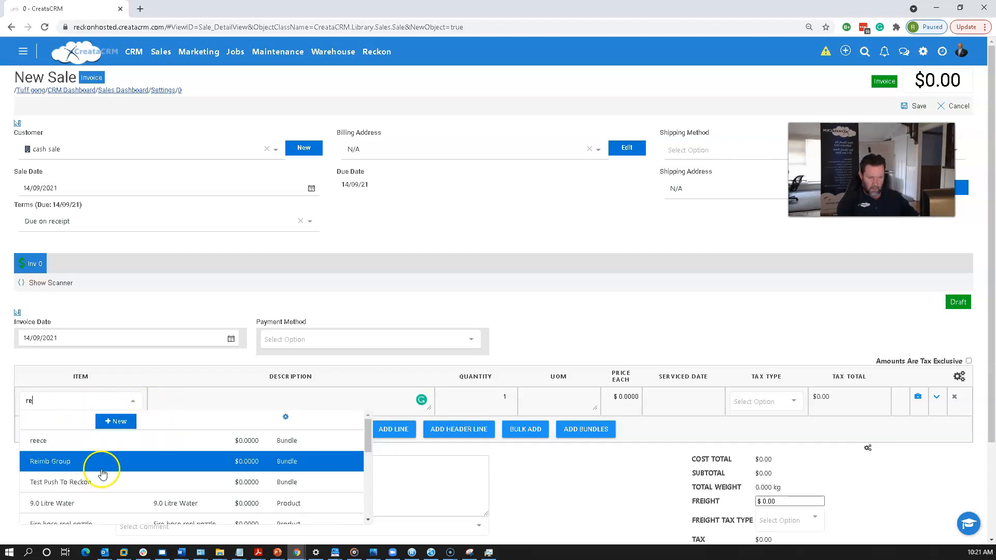
scroll(109, 481, "down", 5)
scroll(117, 475, "down", 1)
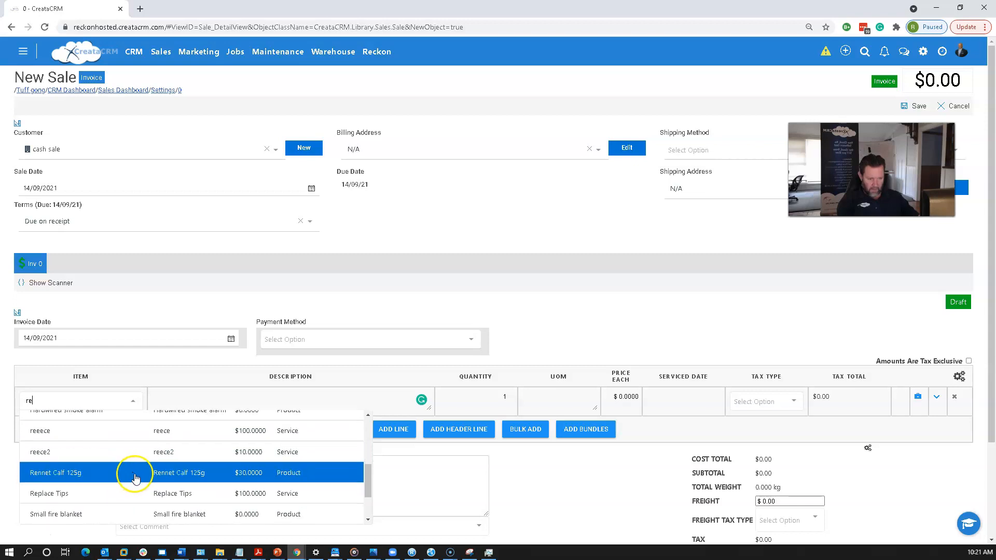
left_click(125, 472)
Add a second line for the 2.5kg/3.5kg CO2/4.5kg ABE extinguisher with a quantity of 4
left_click(423, 424)
left_click(93, 437)
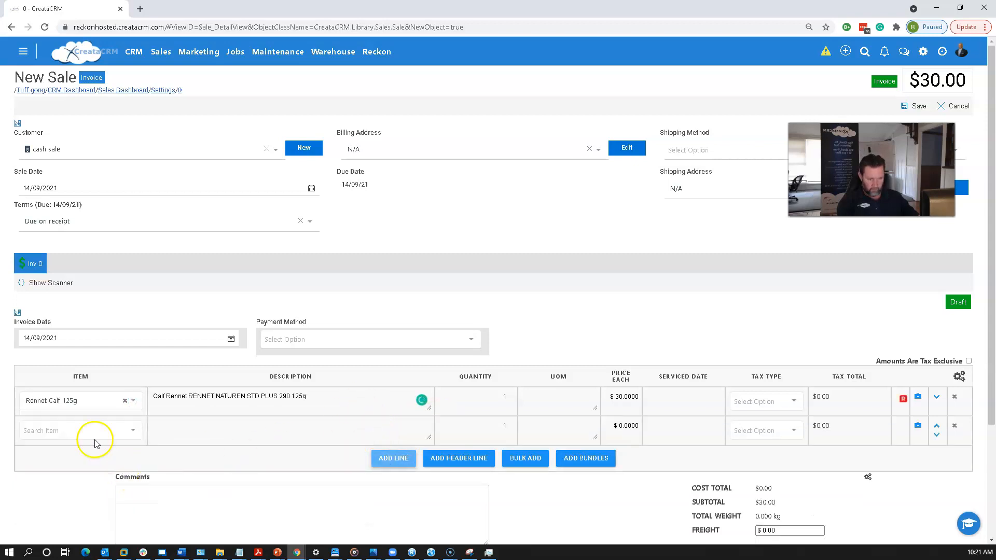
scroll(89, 442, "down", 1)
scroll(89, 442, "down", 2)
scroll(116, 400, "down", 5)
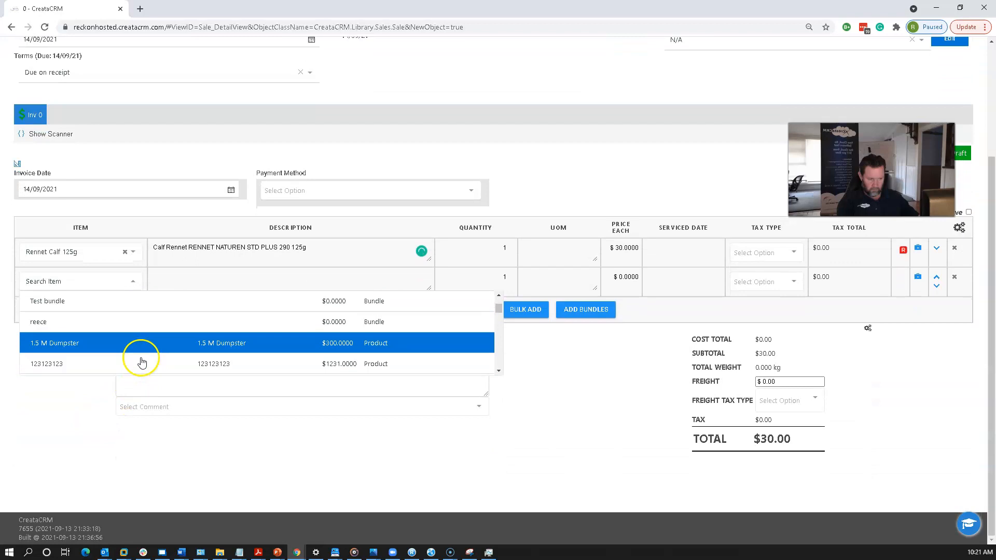
left_click(143, 352)
left_click(513, 278)
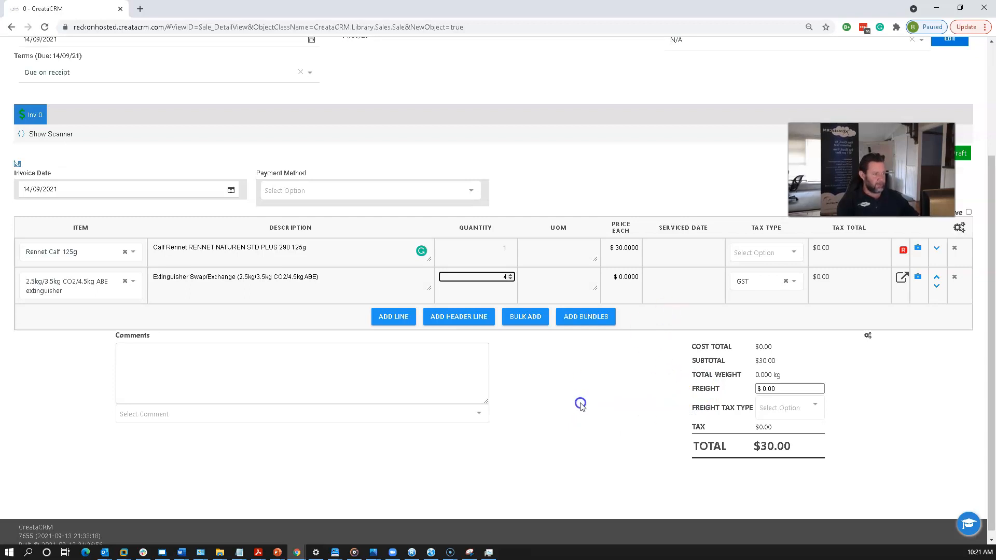
Save the new cash sale with the payment method set to Cash
scroll(580, 404, "up", 3)
scroll(580, 405, "down", 3)
scroll(580, 403, "up", 3)
left_click_drag(840, 179, 605, 246)
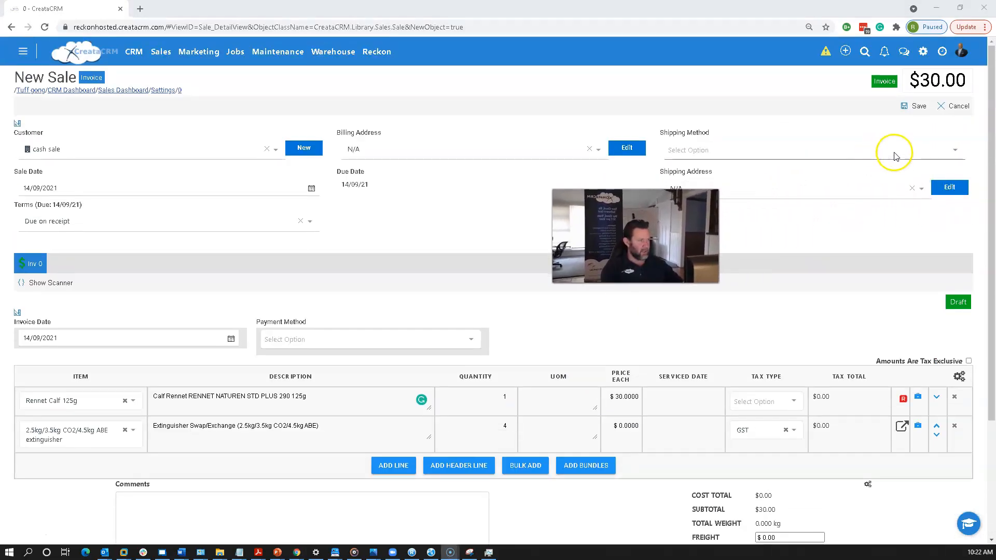
left_click(906, 107)
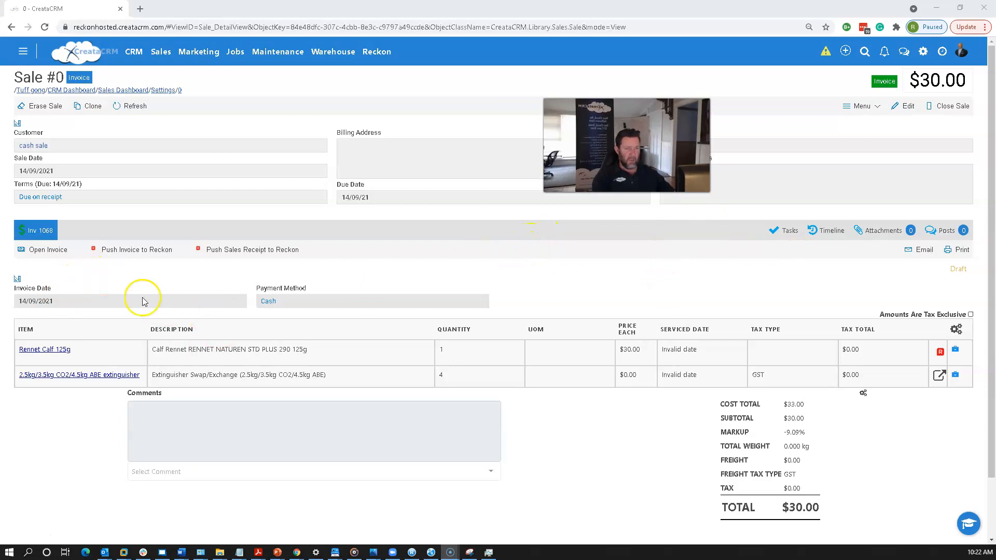
Add the hidden Sold To Company field to column 3 of the invoice layout and save the layout
left_click(18, 279)
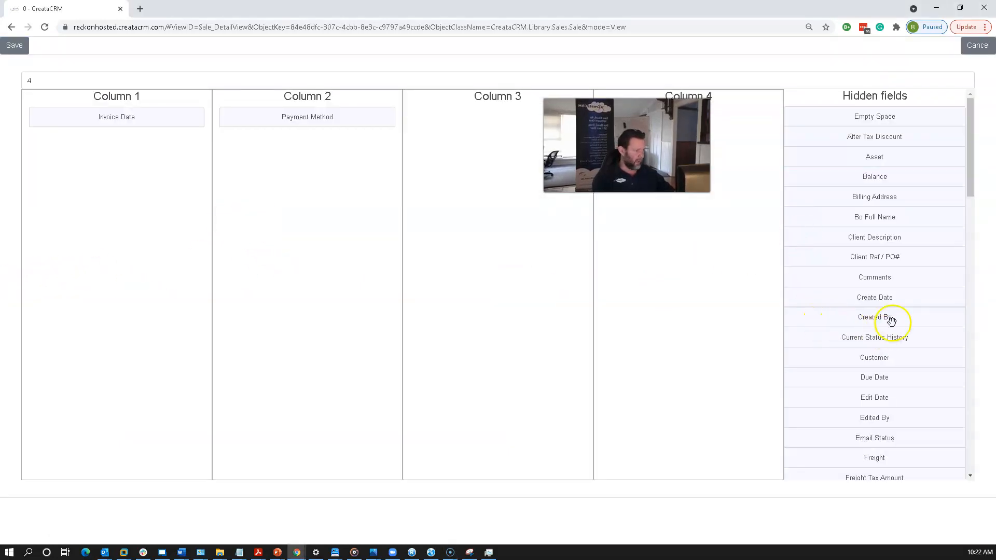
scroll(898, 351, "down", 2)
scroll(898, 351, "up", 2)
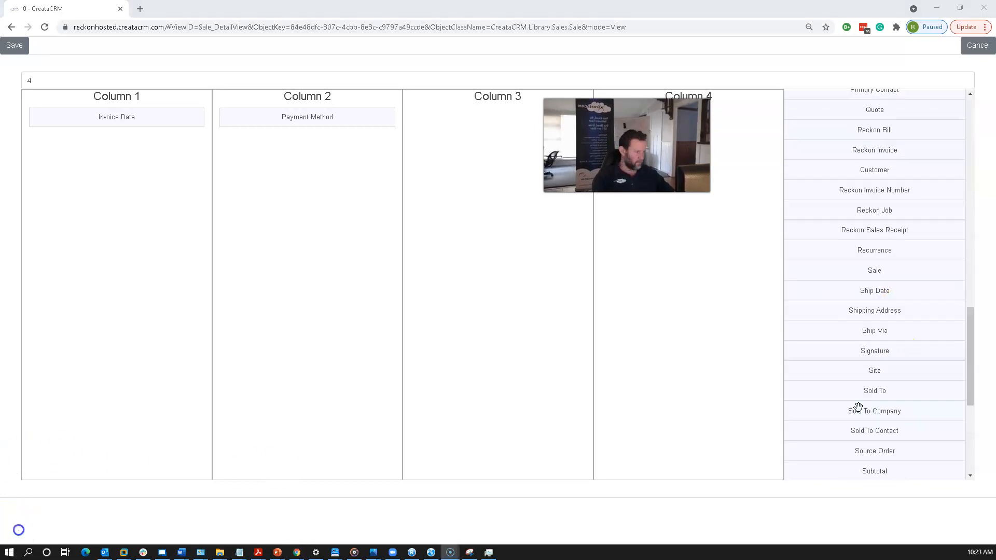
left_click_drag(861, 410, 495, 151)
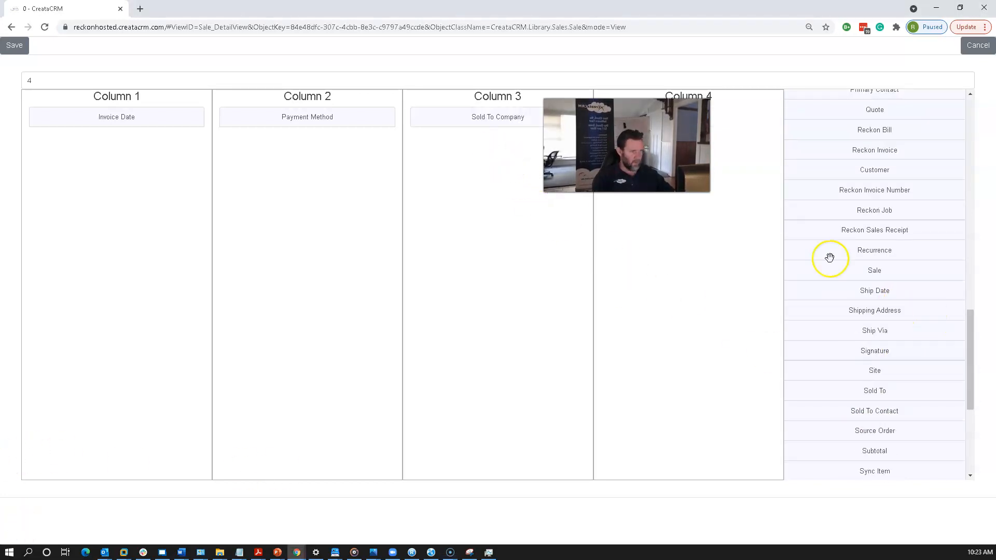
left_click(15, 45)
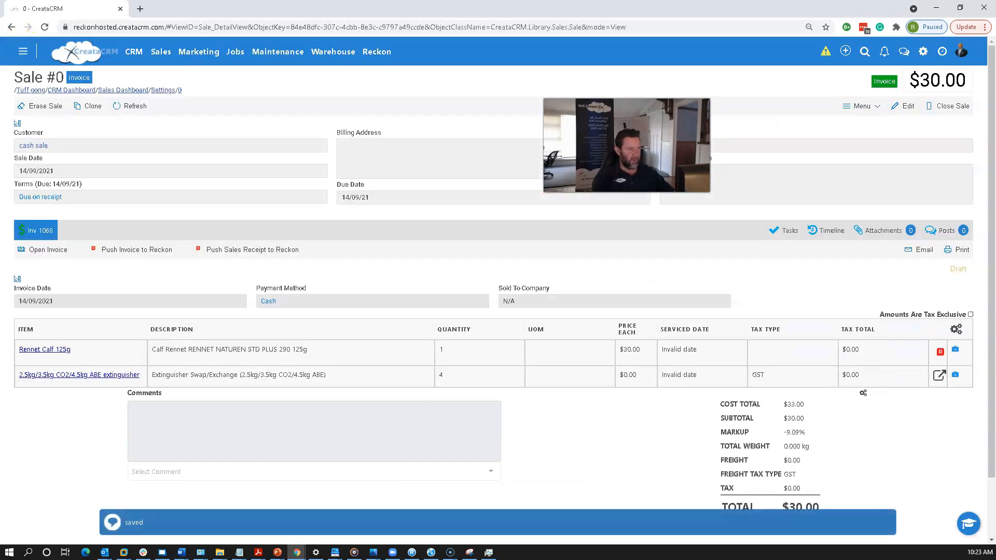
Open the sale for editing and set its Sold To Company to Bondi Development Group
left_click(907, 108)
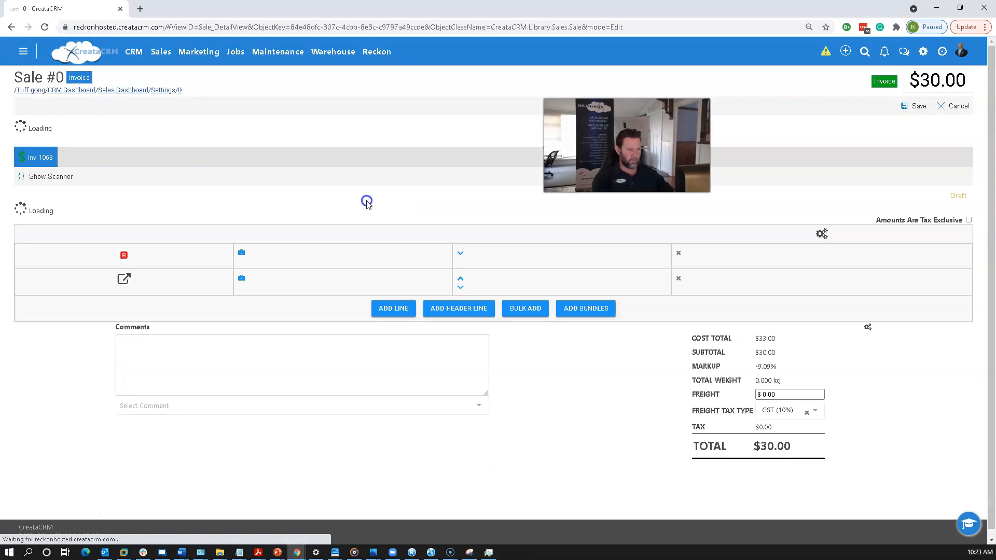
scroll(560, 358, "down", 2)
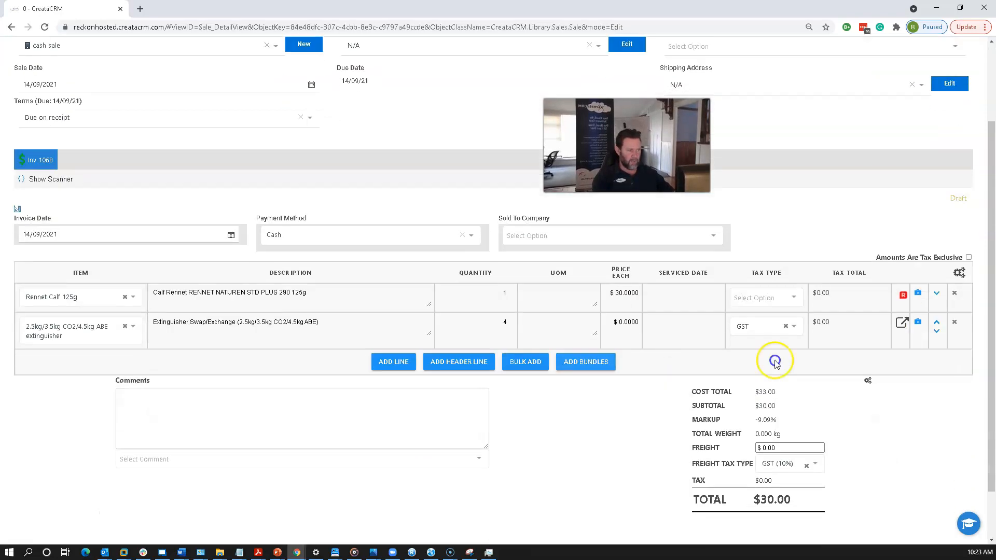
left_click(539, 233)
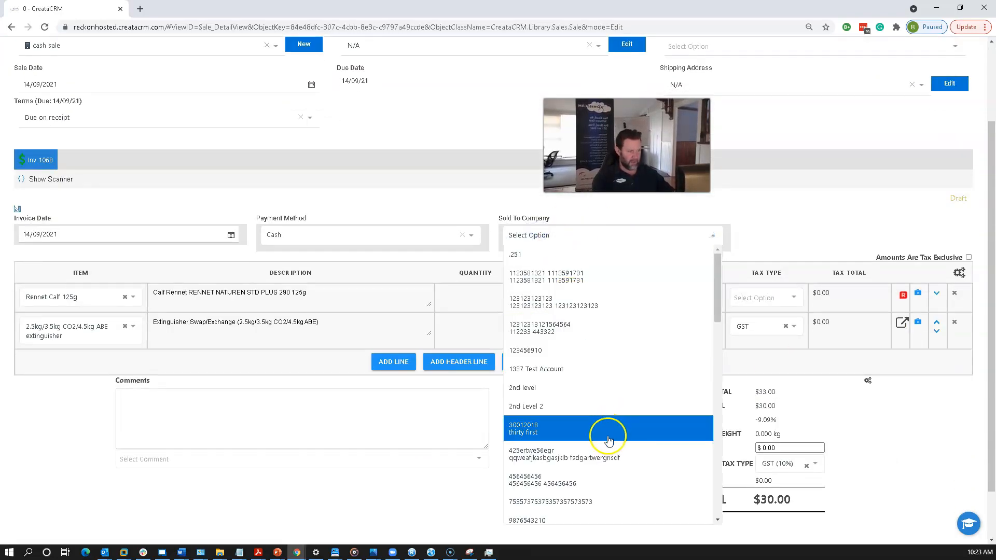
left_click(611, 453)
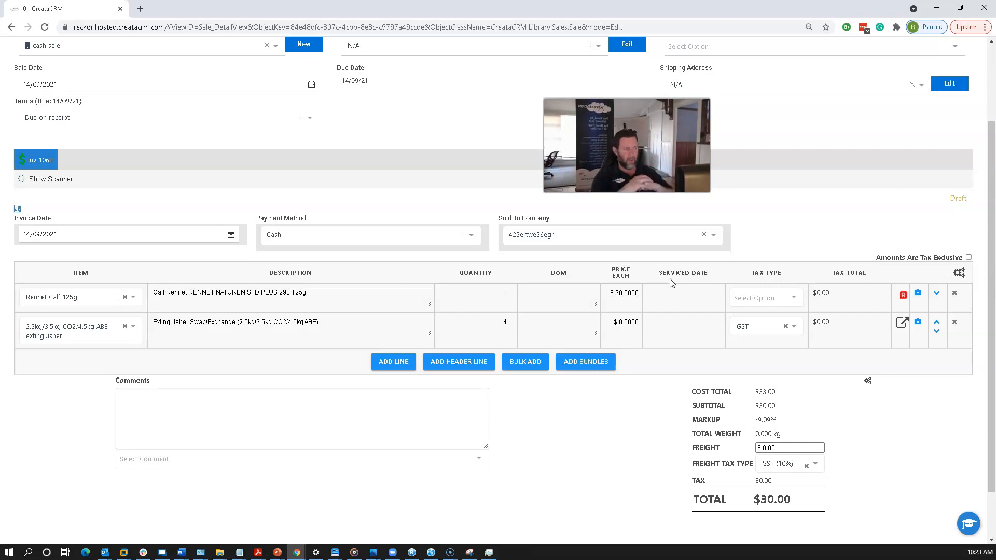
left_click(575, 229)
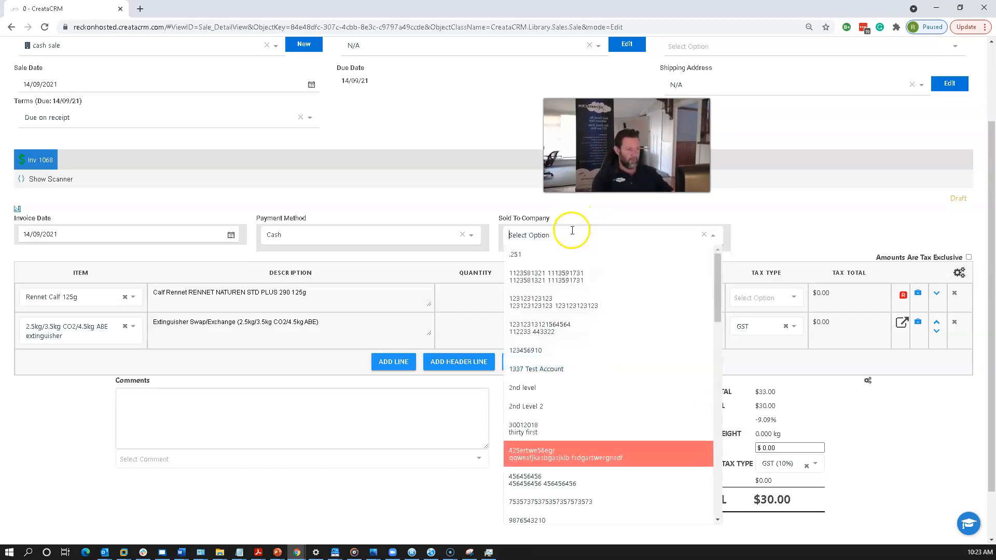
type("b")
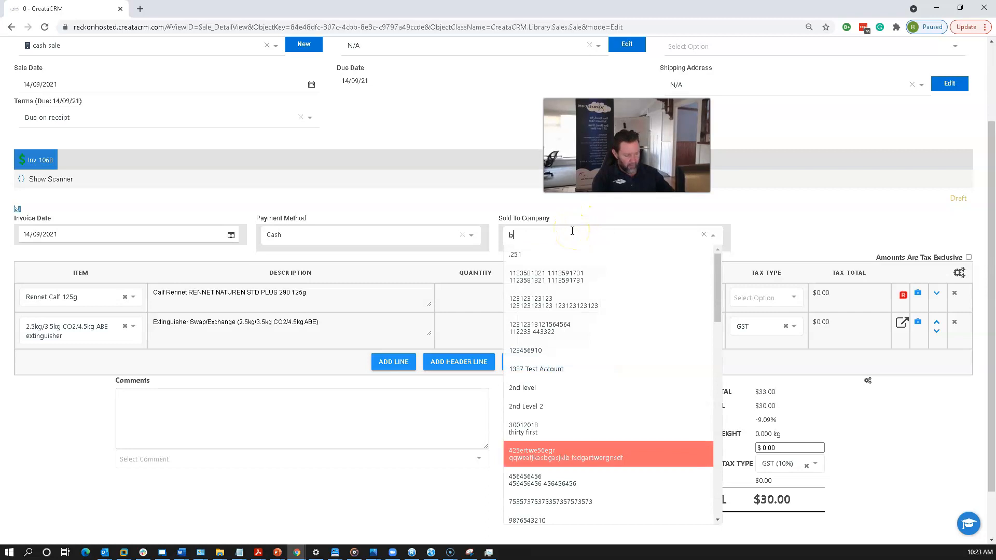
type("oni")
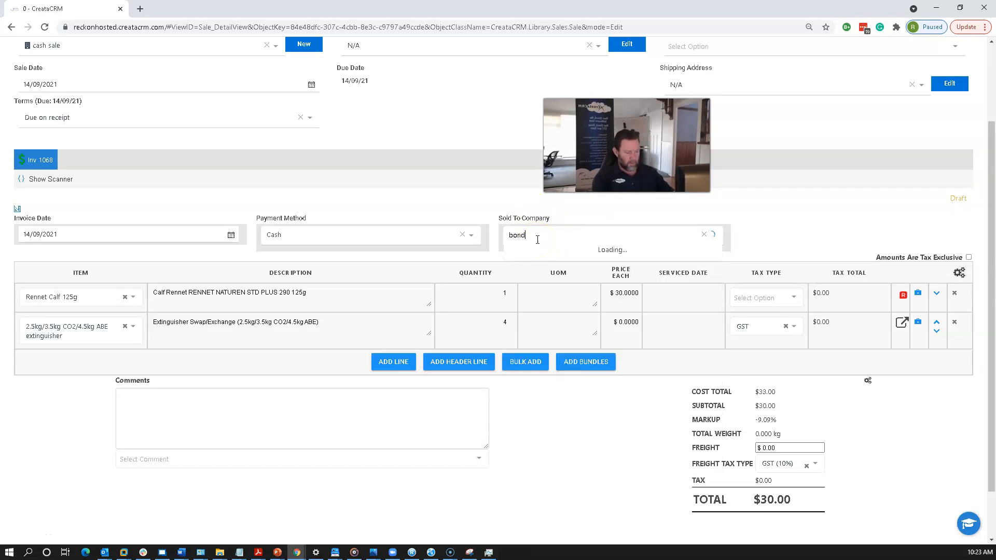
type("i")
left_click(567, 259)
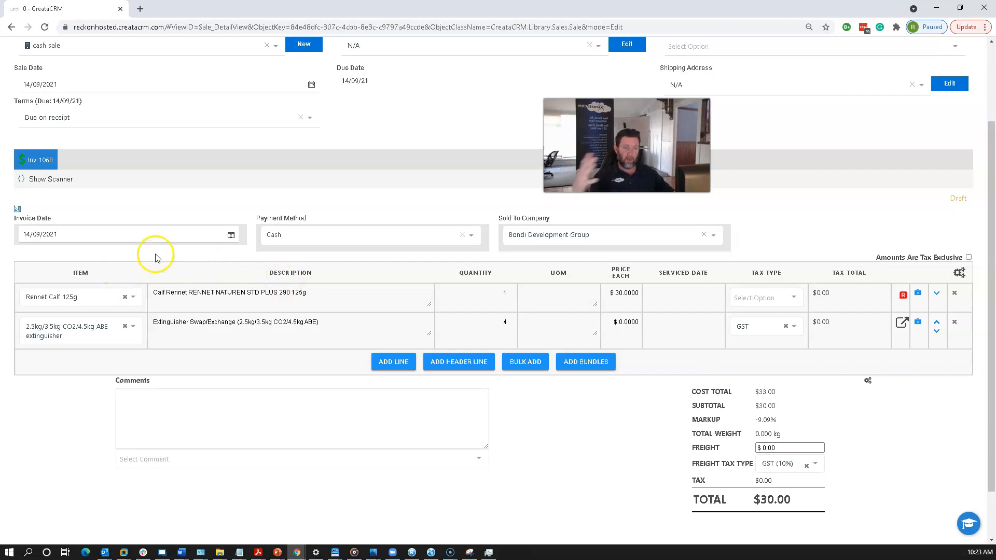
Save the edited sale, choosing not to update the linked invoices or be reminded again on this sale
scroll(67, 164, "up", 3)
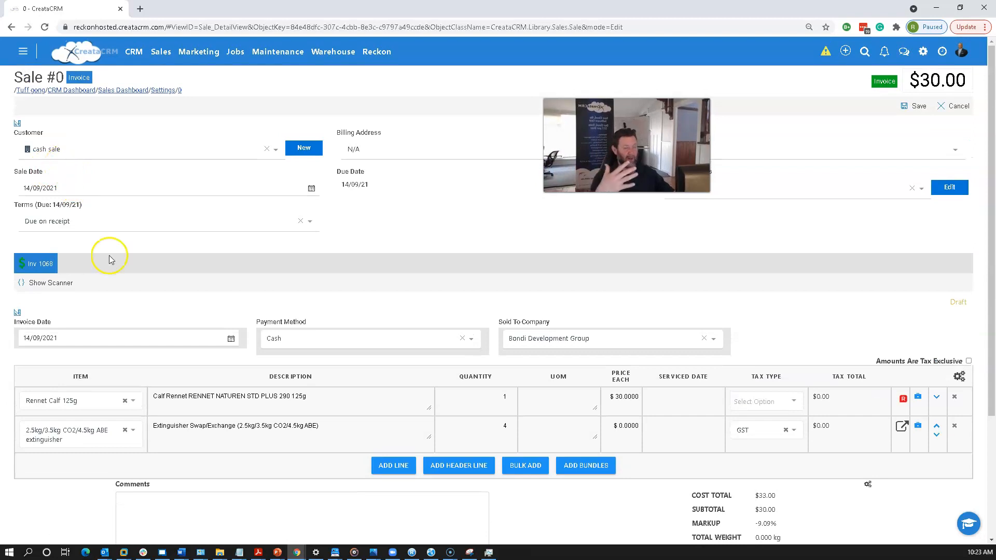
scroll(363, 290, "down", 3)
scroll(519, 353, "up", 3)
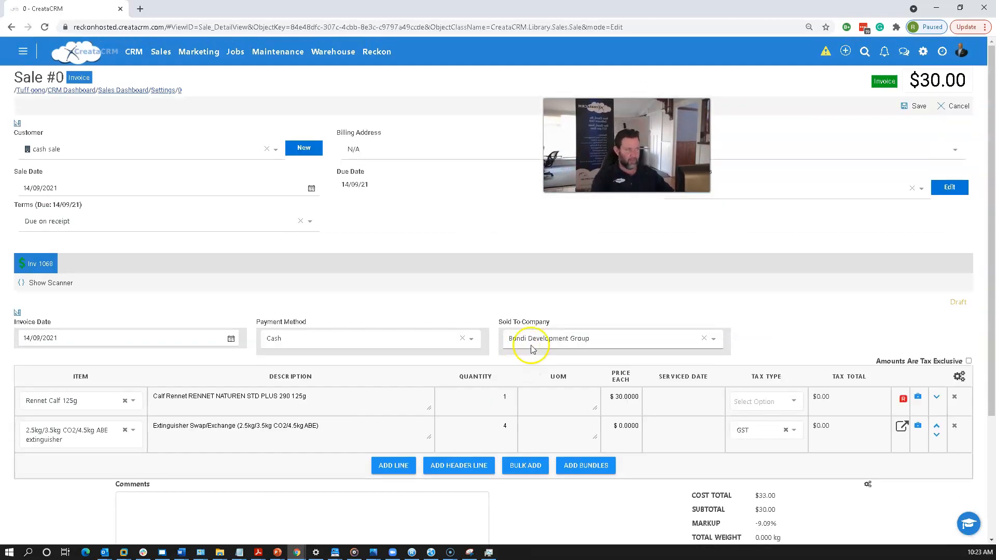
left_click(914, 106)
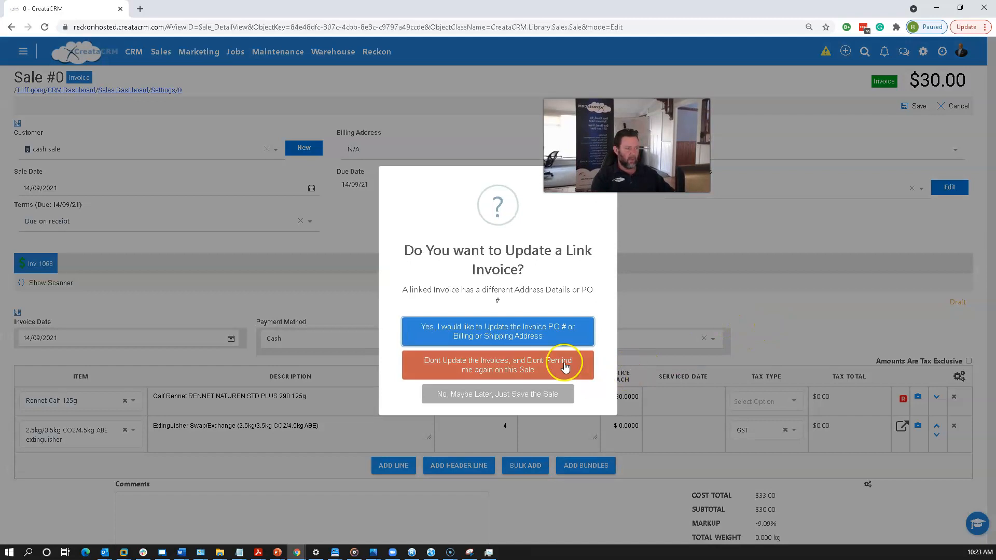
left_click(556, 361)
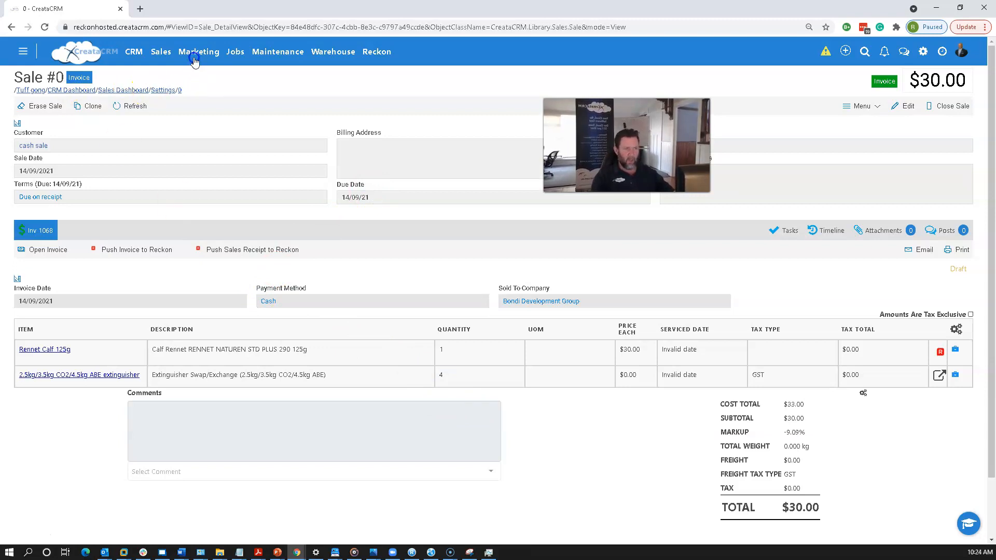
Create a new sale using the Invoice sale type
left_click(170, 53)
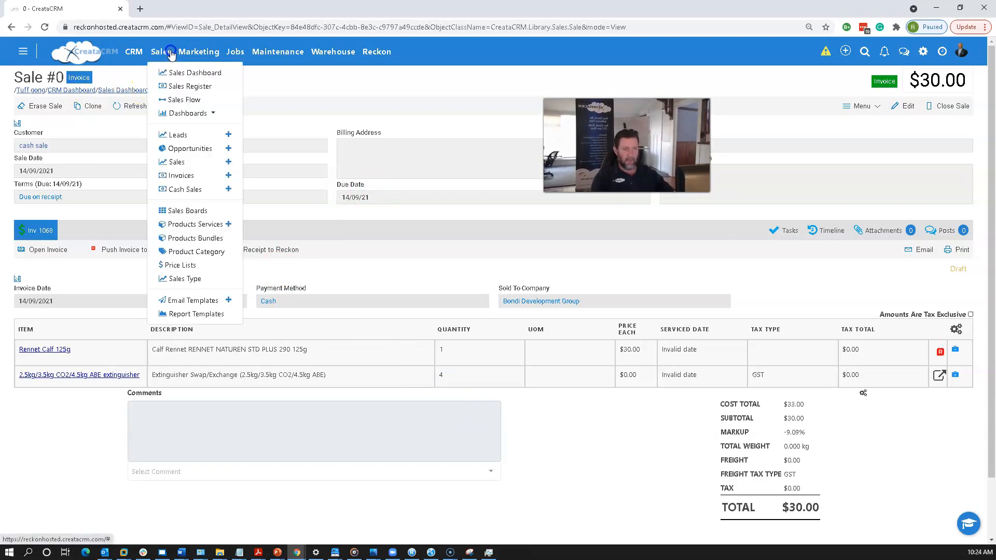
left_click(228, 161)
left_click(462, 248)
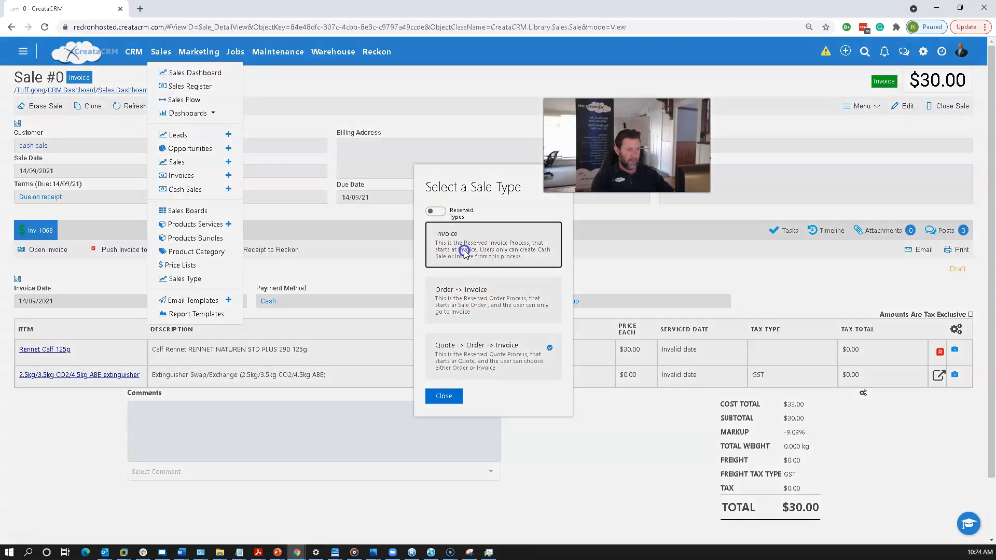
left_click(460, 158)
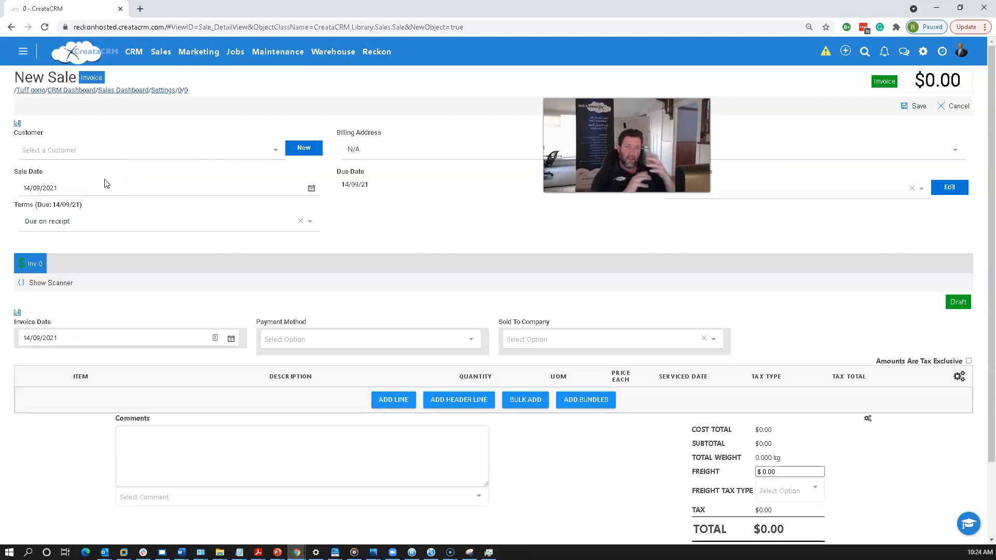
Find Bondi Development Group in the customer list and set it as the new sale's customer
left_click(120, 155)
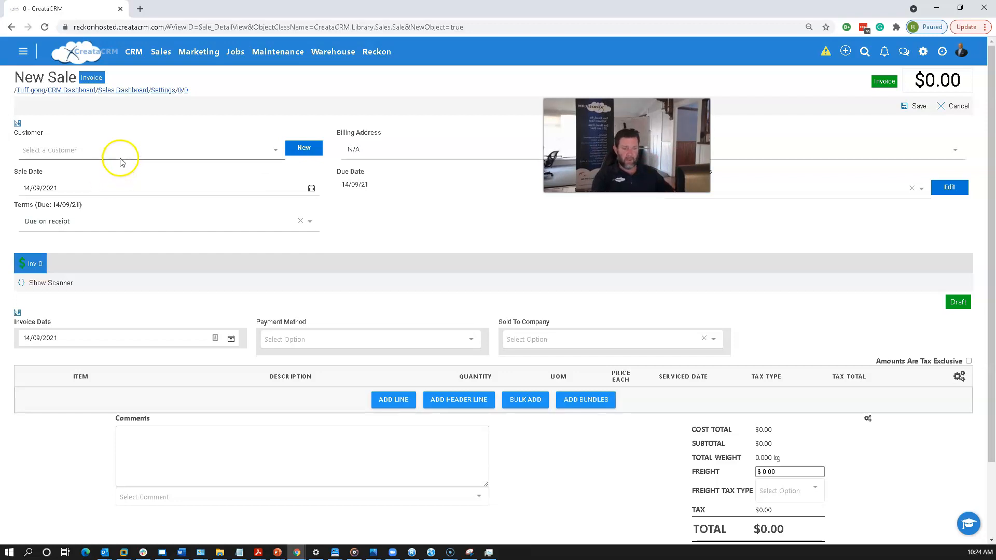
type("boni")
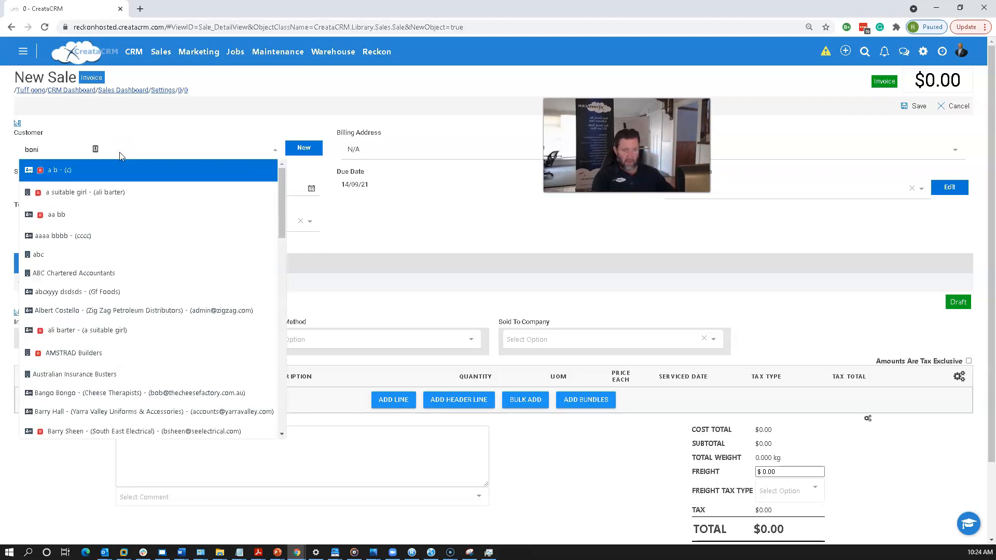
key("BackSpace")
type("d")
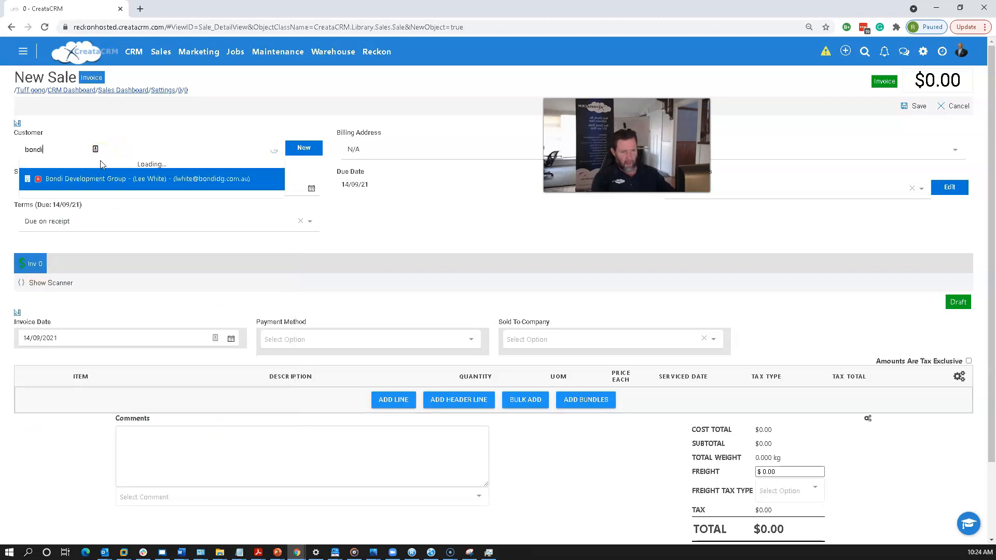
left_click(69, 171)
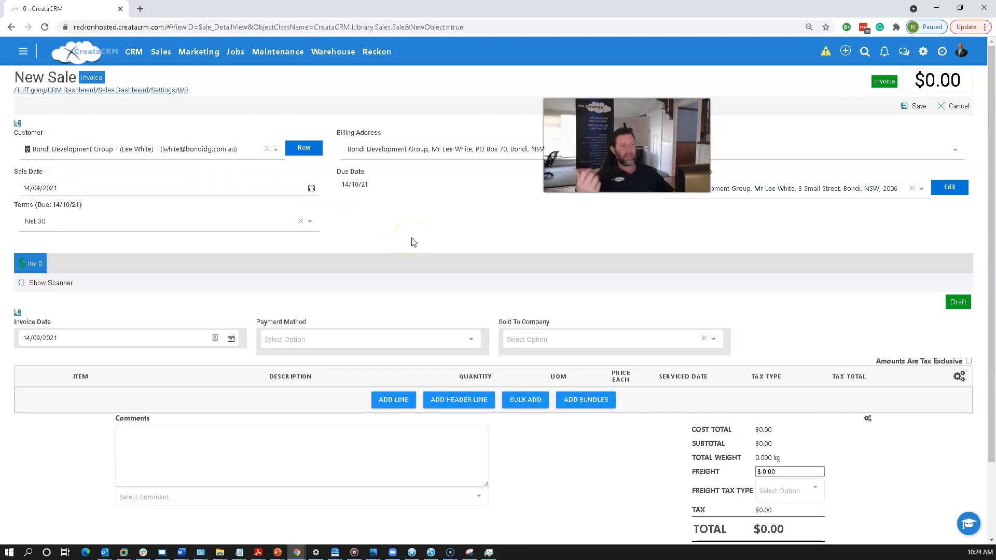
left_click_drag(592, 160, 710, 262)
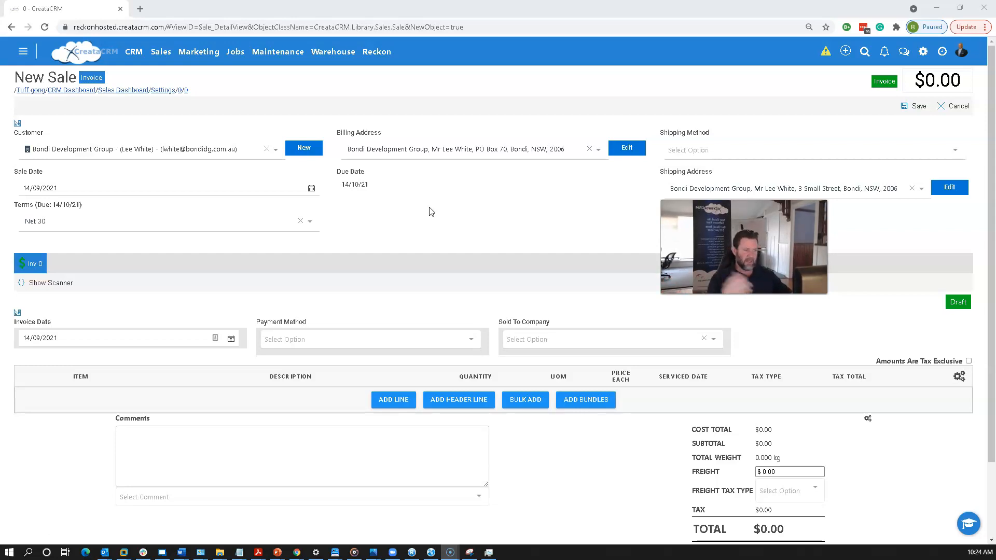
Add a line for item 13123123 to the invoice and set the payment method to DirDeb
left_click(394, 405)
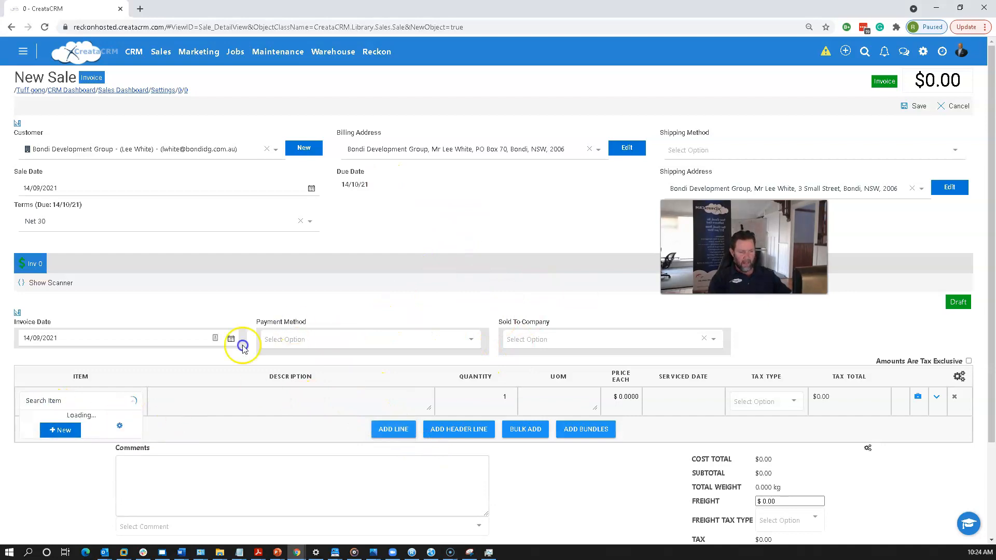
left_click(116, 446)
left_click(305, 336)
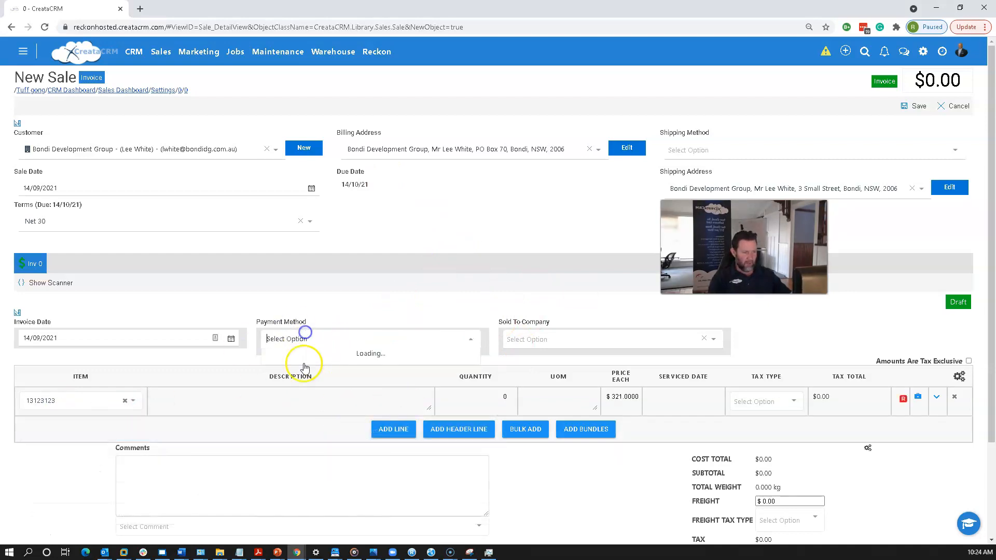
left_click(313, 414)
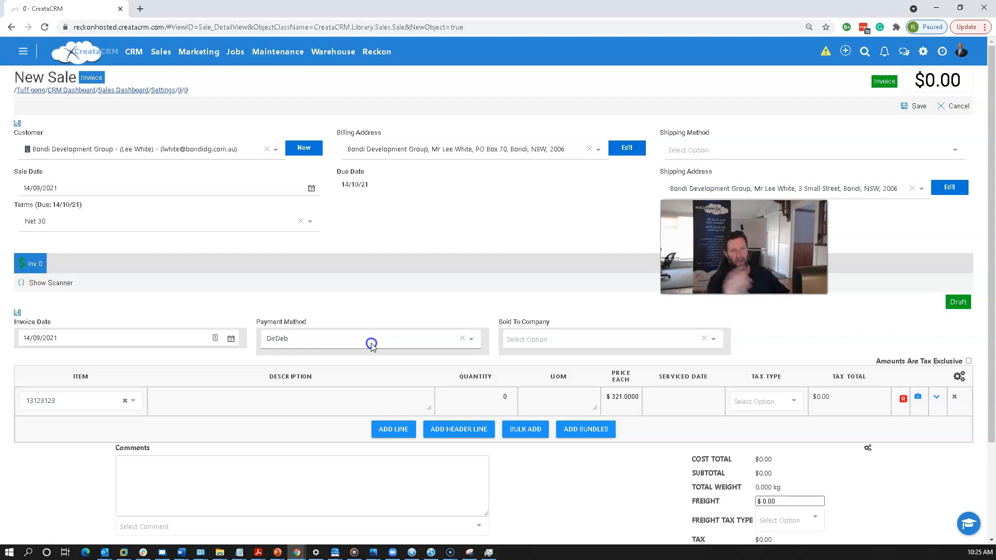
Save the new sale and check which report templates are available for printing it, without choosing one
left_click(916, 106)
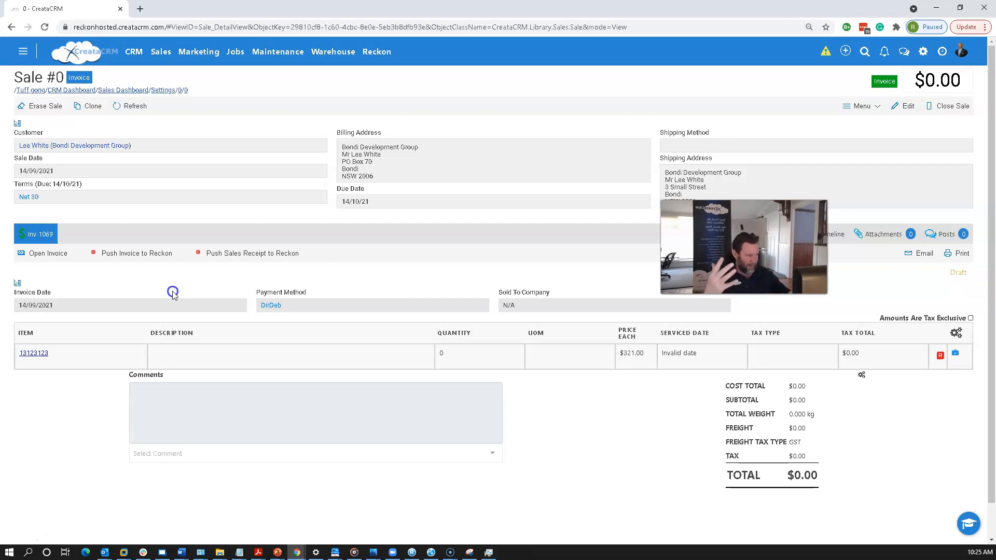
left_click(958, 253)
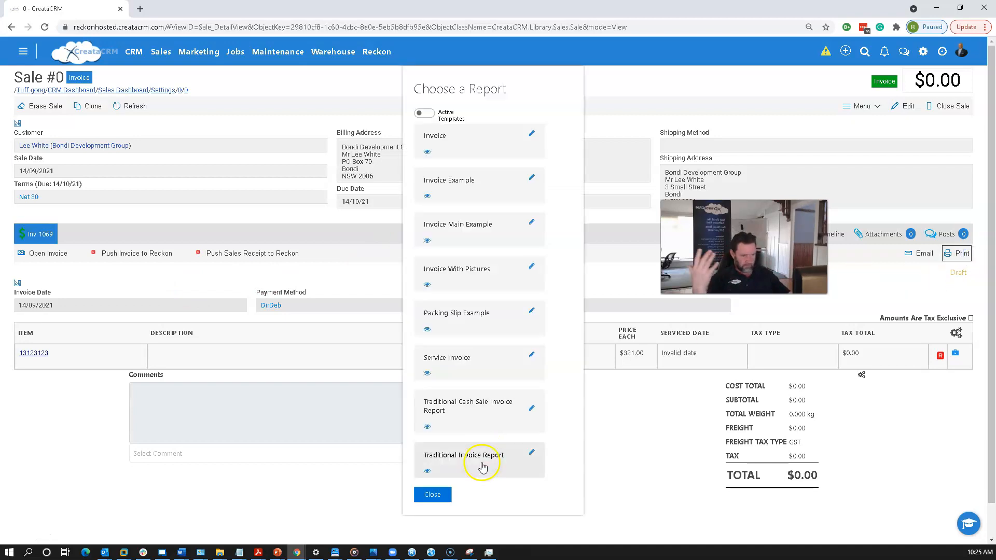
left_click(433, 494)
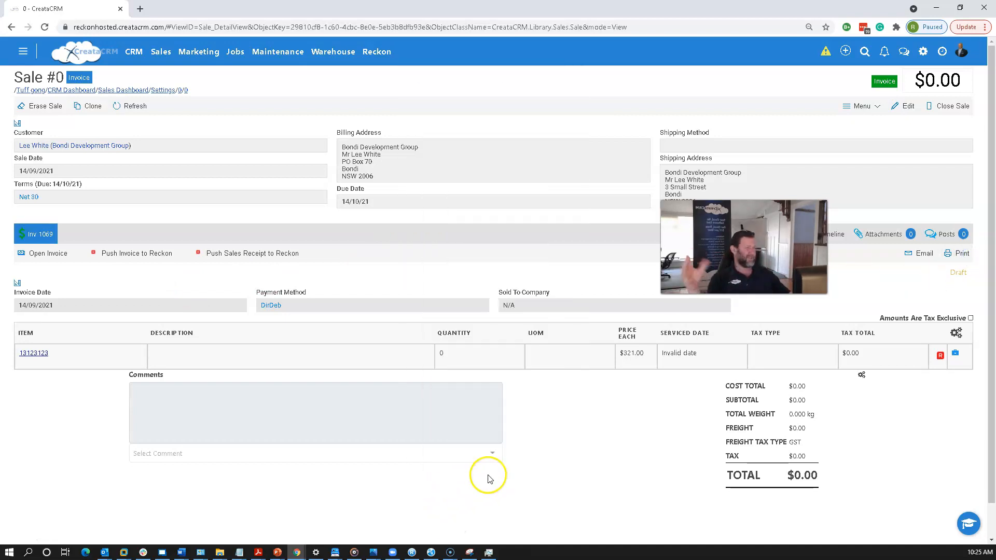